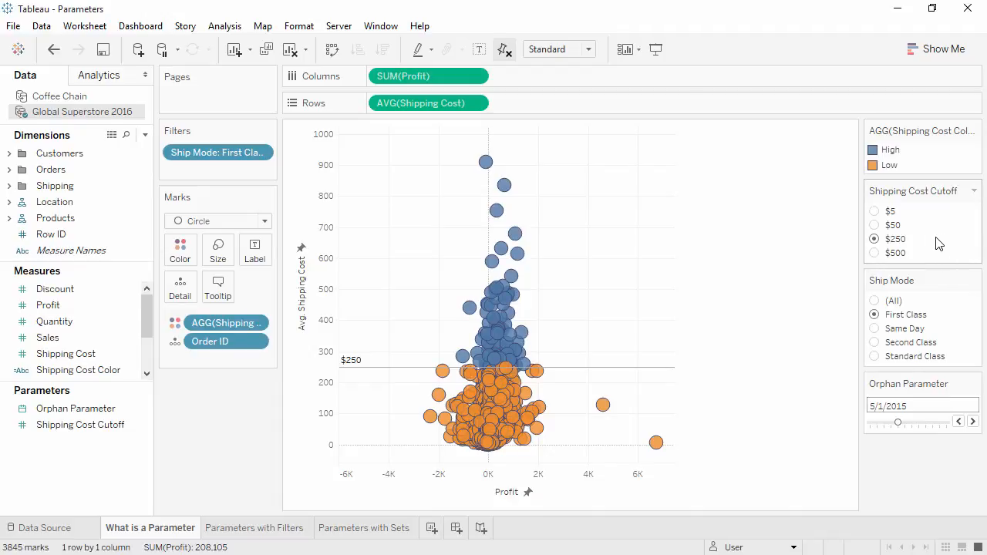
- Try the $50 and $500 shipping cost cutoffs on the scatter plot and return the cutoff to $250
left_click(876, 225)
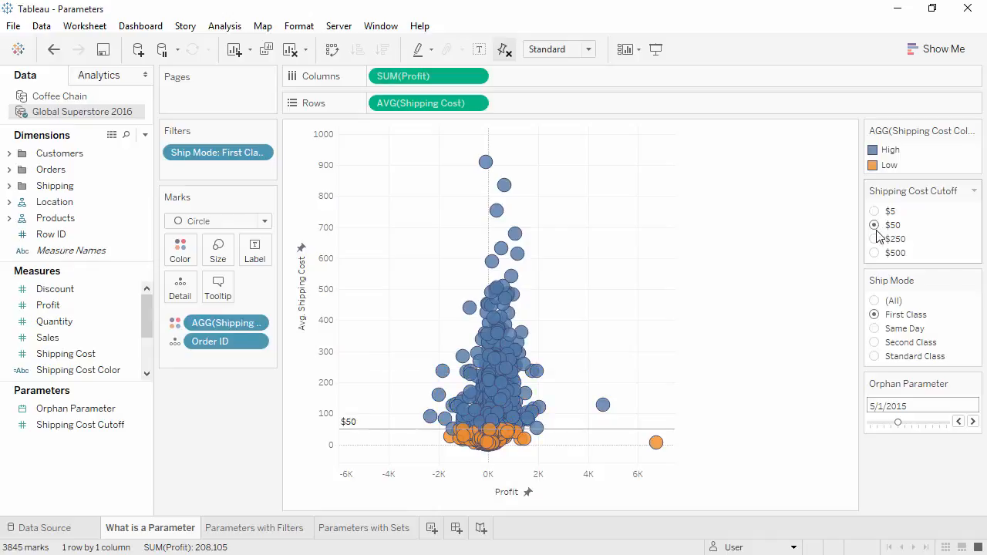
left_click(875, 253)
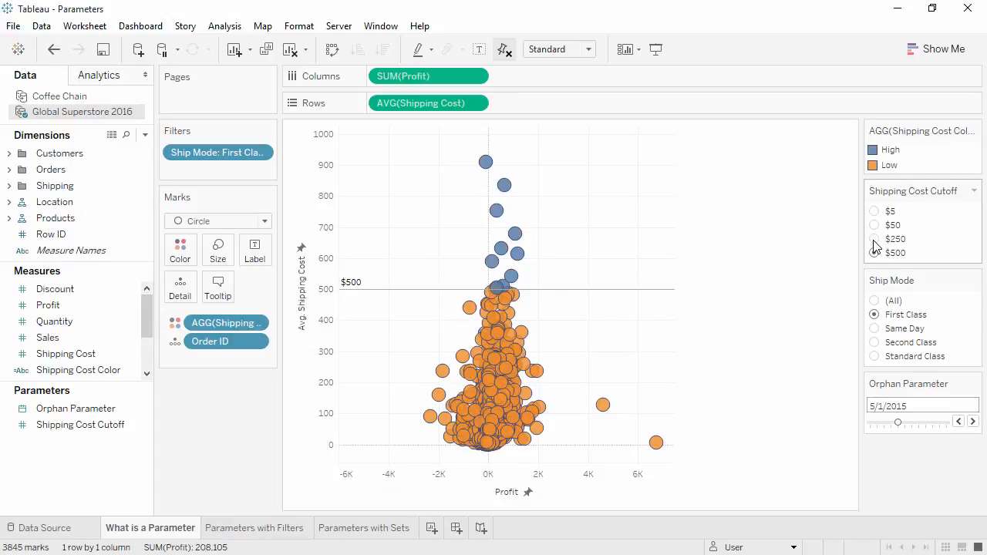
left_click(874, 240)
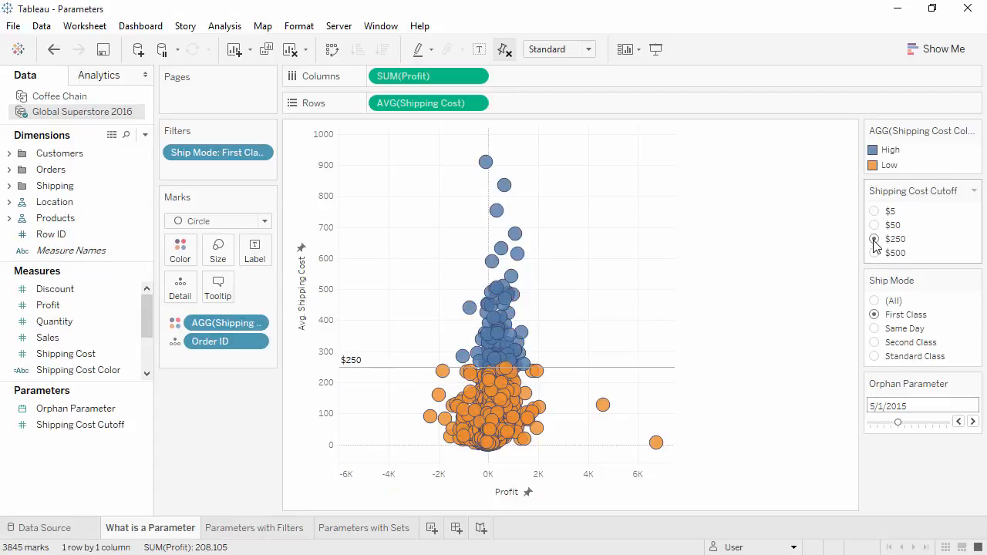
- Switch the ship mode filter through Same Day and Second Class, ending on Standard Class
left_click(875, 329)
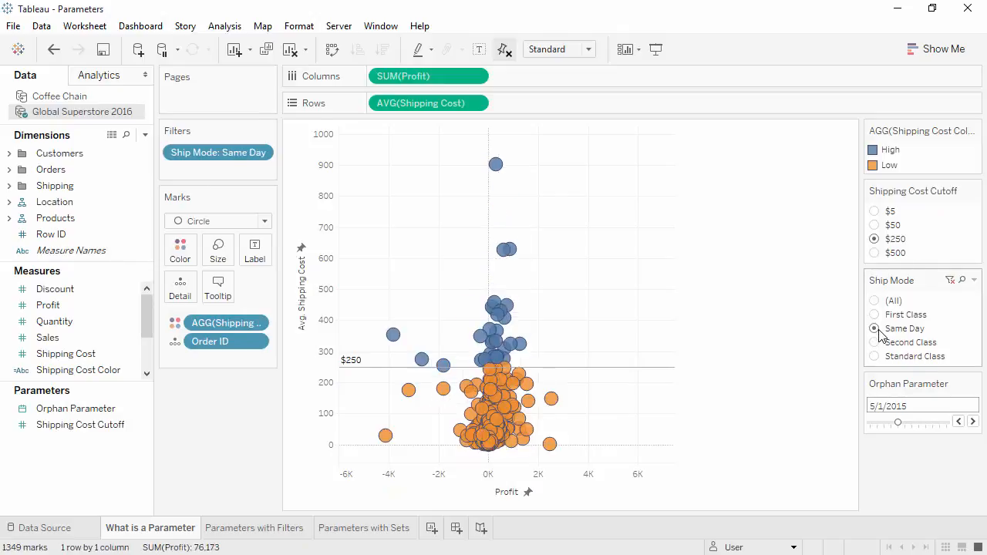
left_click(877, 344)
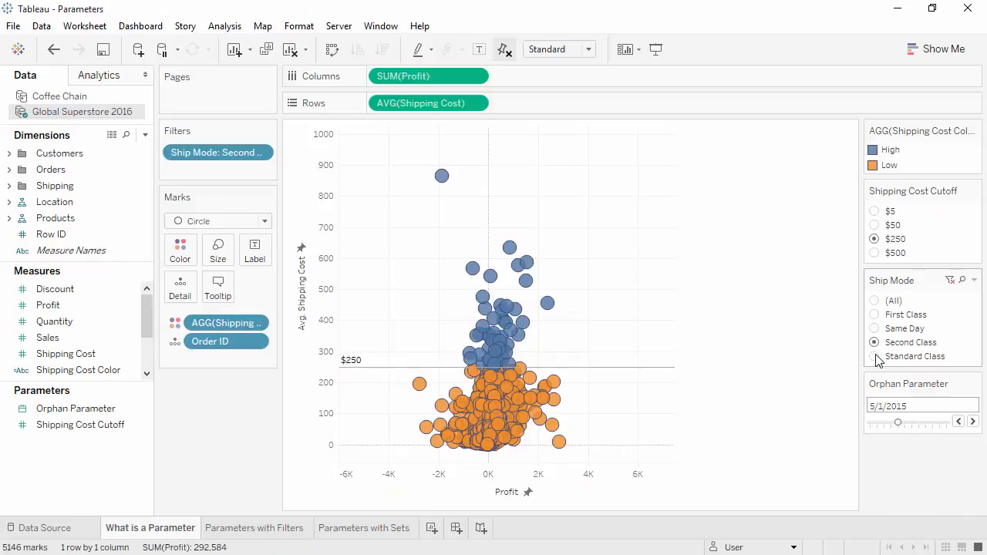
left_click(875, 356)
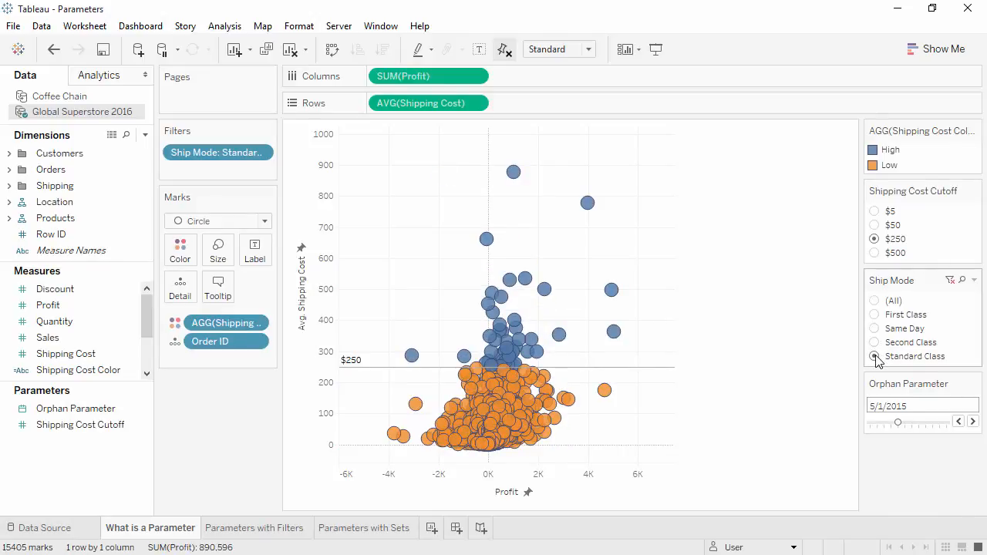
- Set the shipping cost cutoff to $500 and advance the Orphan Parameter to 8/1/2015
left_click(875, 253)
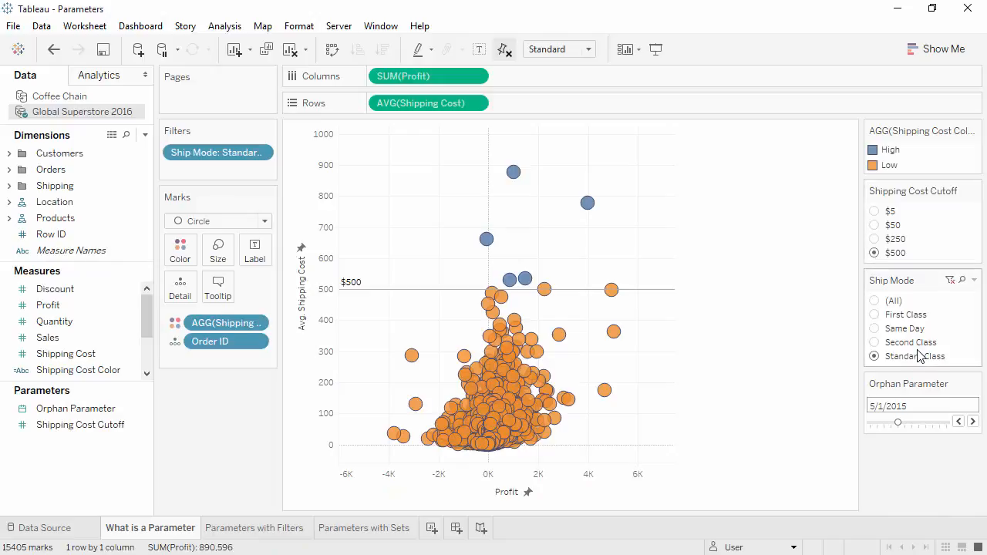
left_click(974, 422)
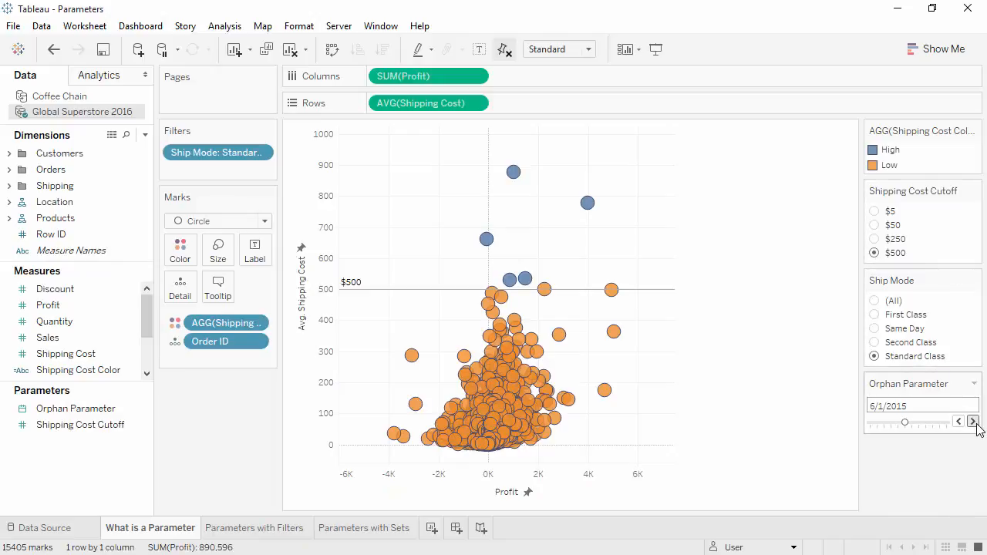
left_click(974, 422)
left_click(973, 422)
- On the Parameters with Filters sheet, start a new parameter for the Customer ID filter's top count by sum of Sales
left_click(299, 536)
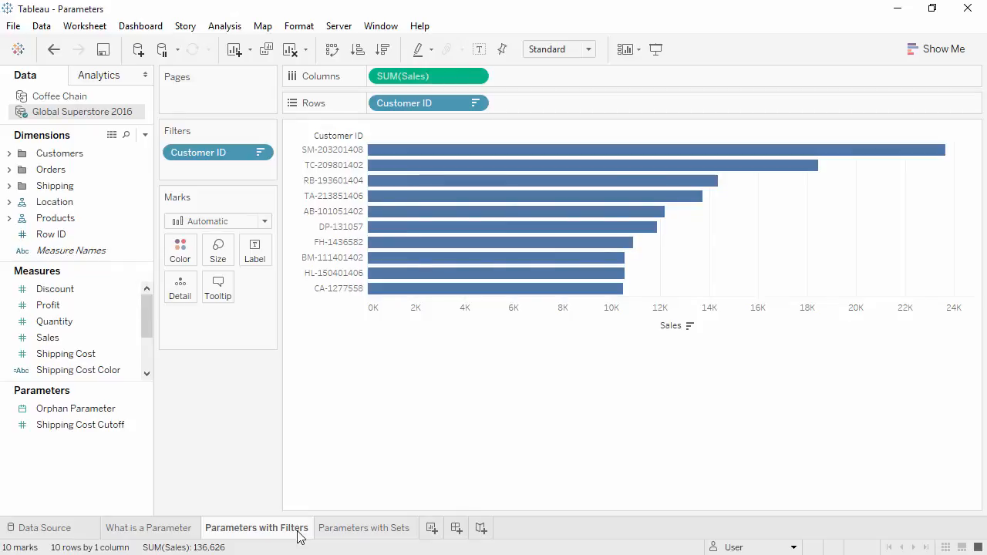
right_click(197, 156)
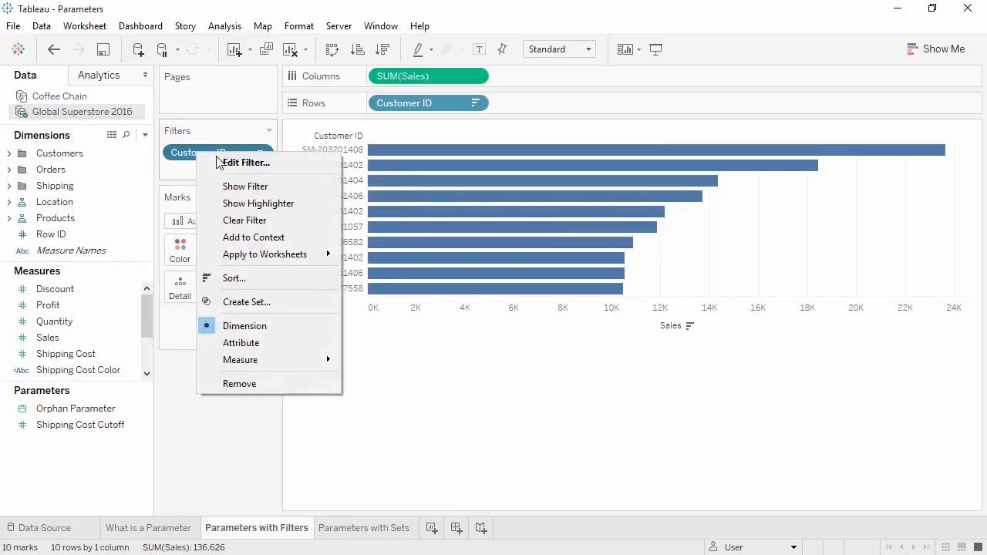
left_click(240, 166)
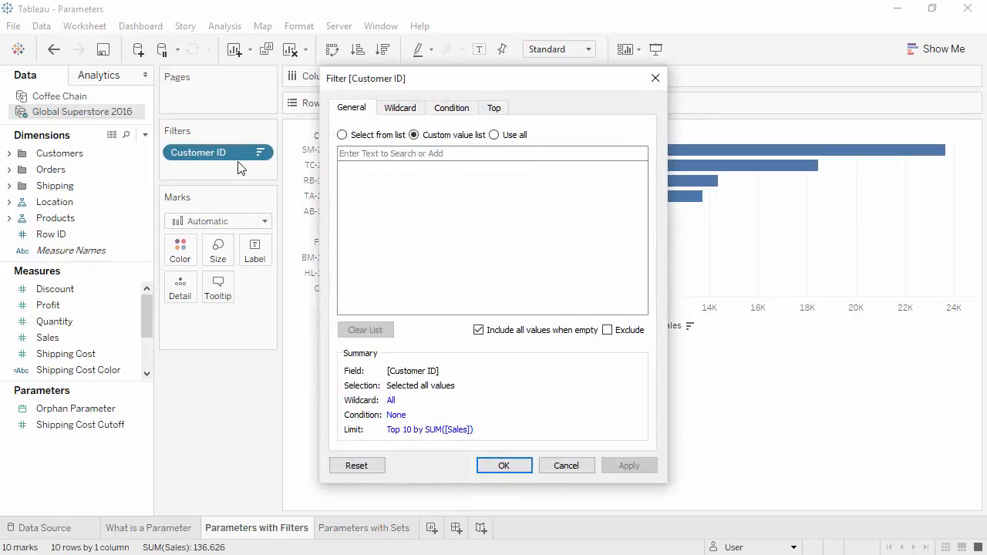
left_click(490, 109)
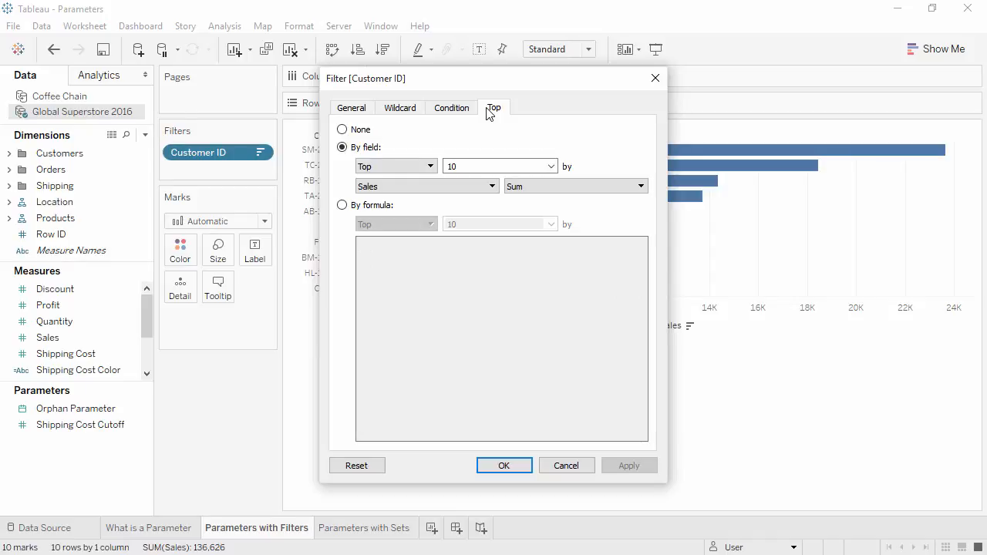
left_click(552, 166)
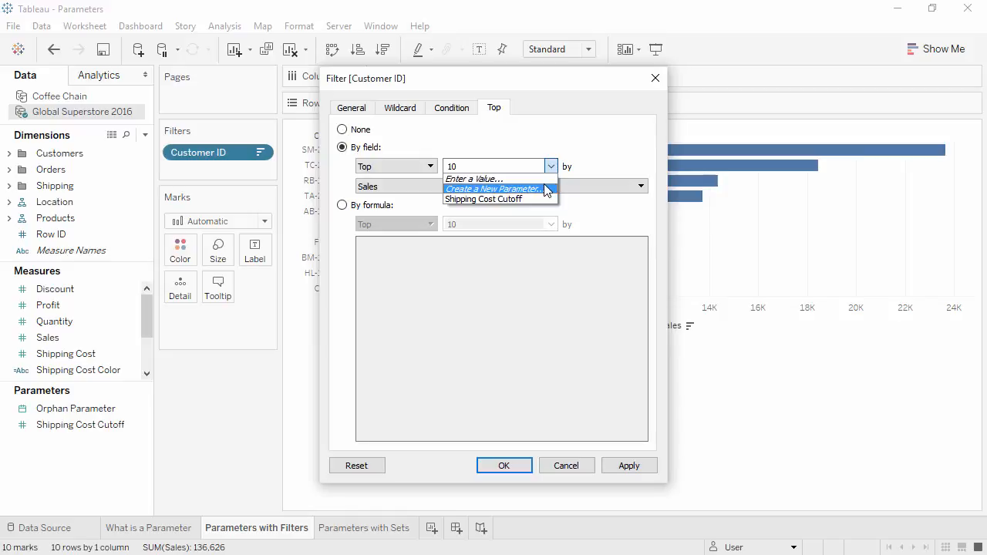
left_click(545, 189)
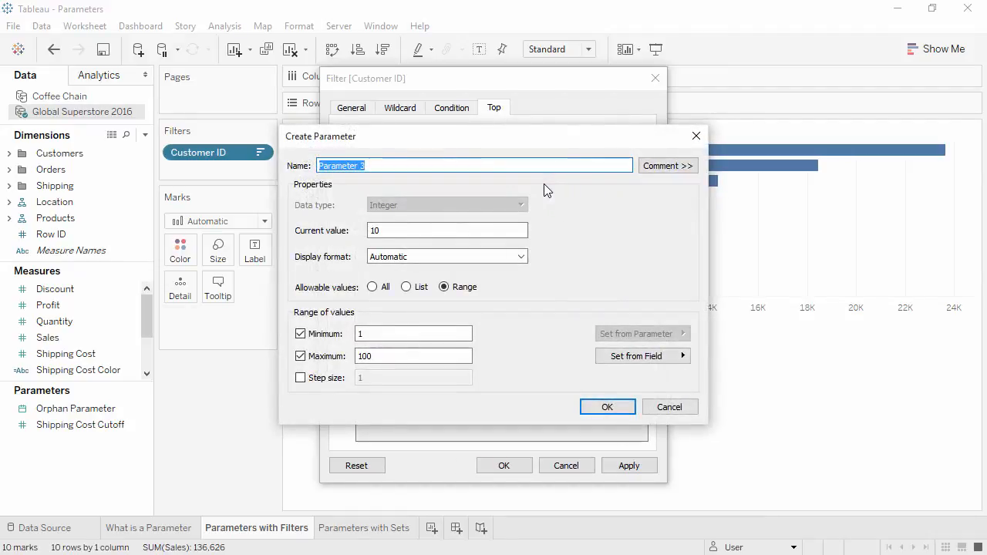
- Name the parameter Top N, set its maximum to 10, and apply it to the Customer ID filter
type("Top N")
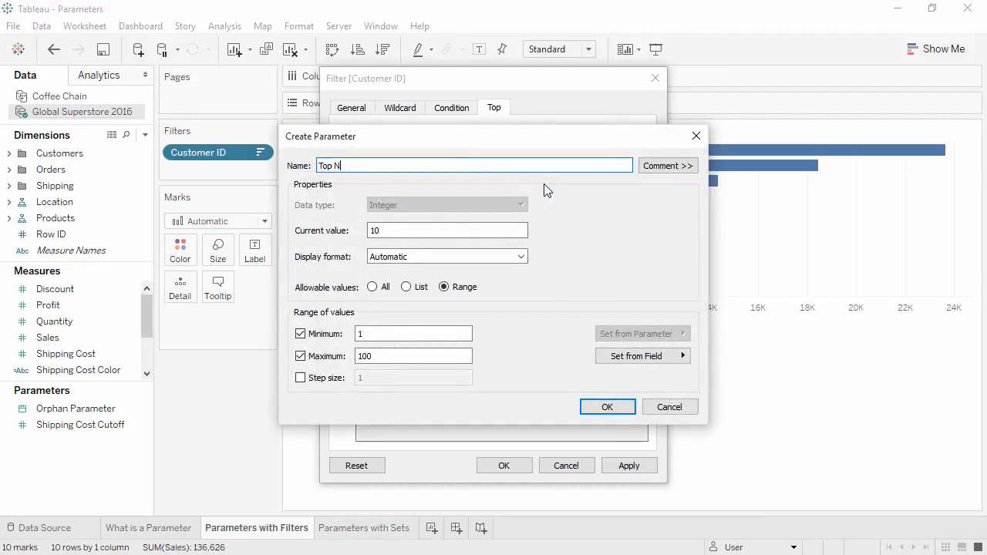
left_click(451, 356)
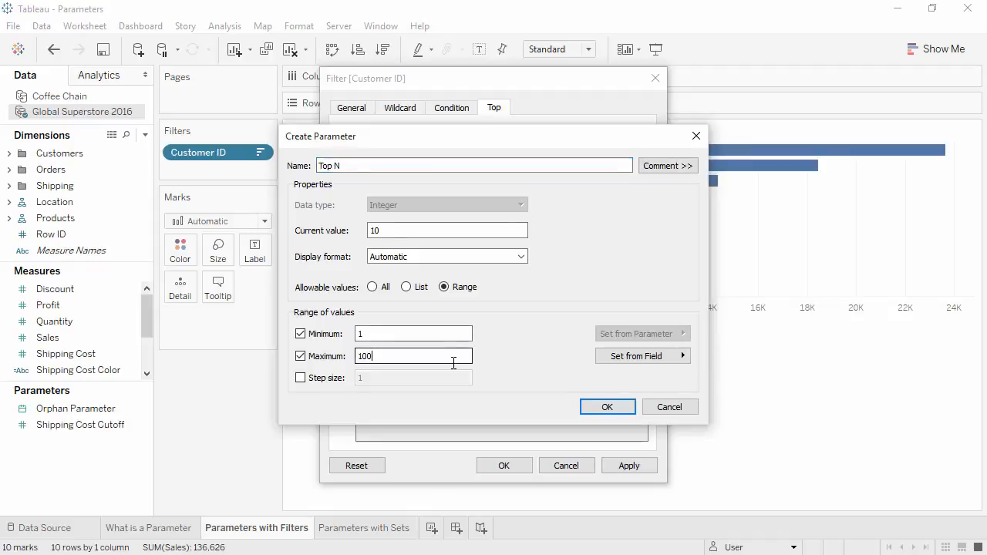
key("BackSpace")
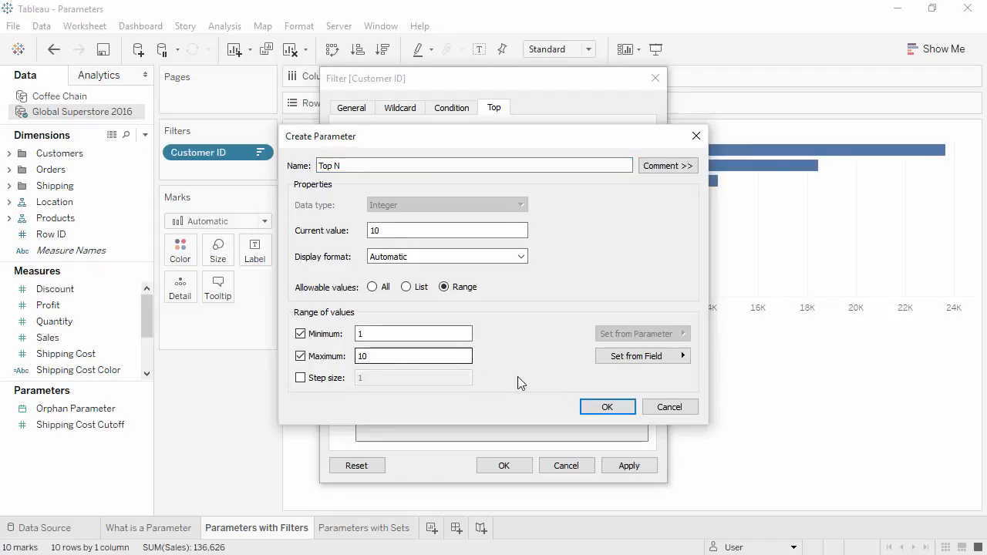
left_click(599, 406)
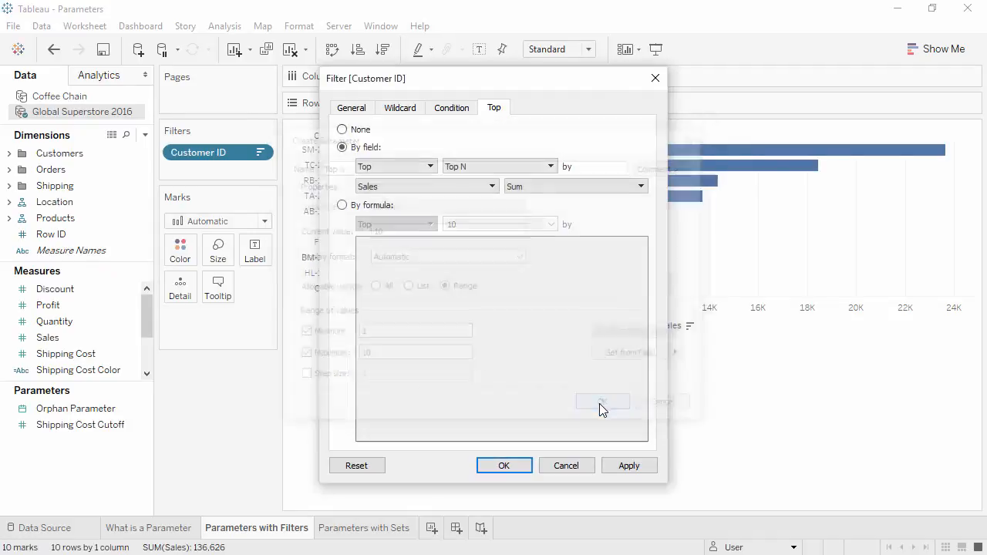
left_click(512, 467)
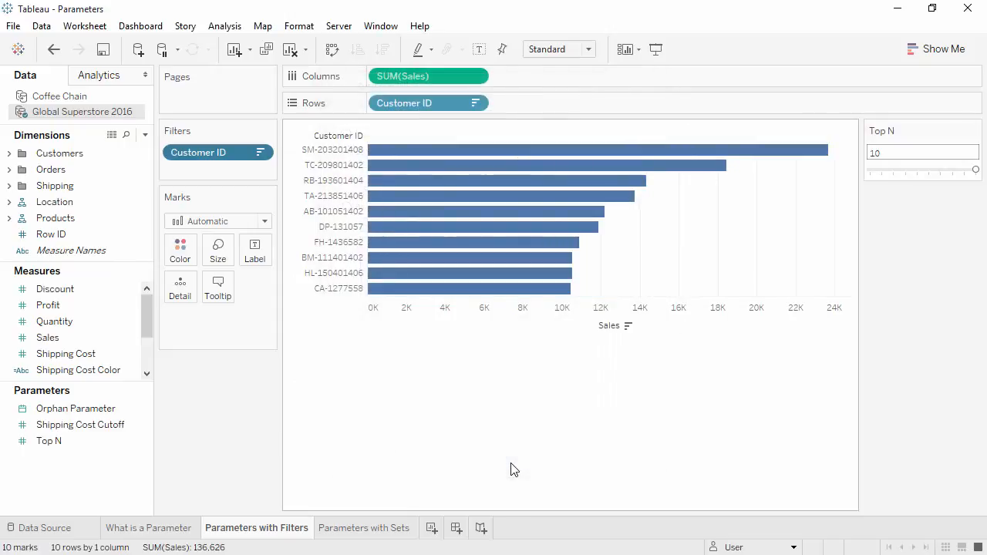
- Try the customer chart with Top N at 3 and settle on 7
left_click(891, 170)
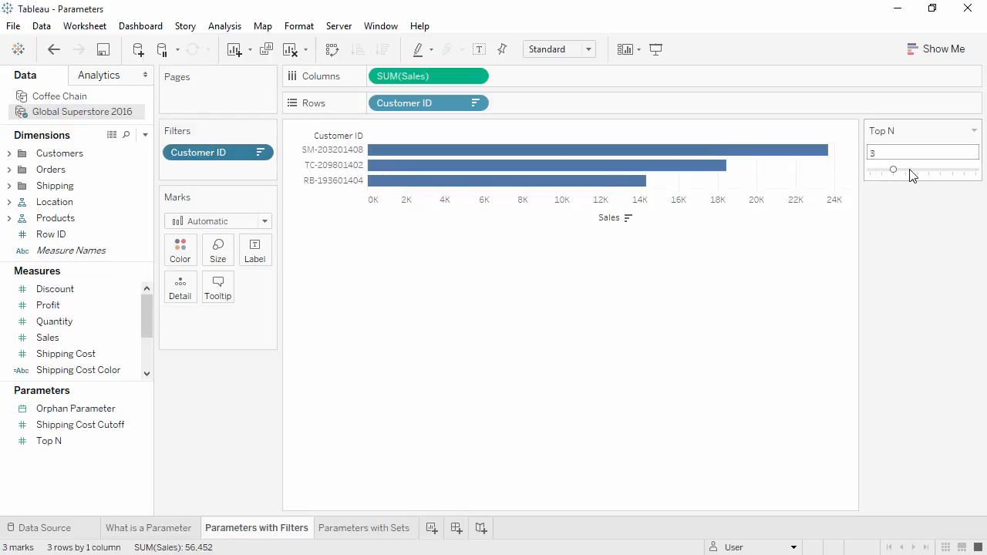
left_click(941, 171)
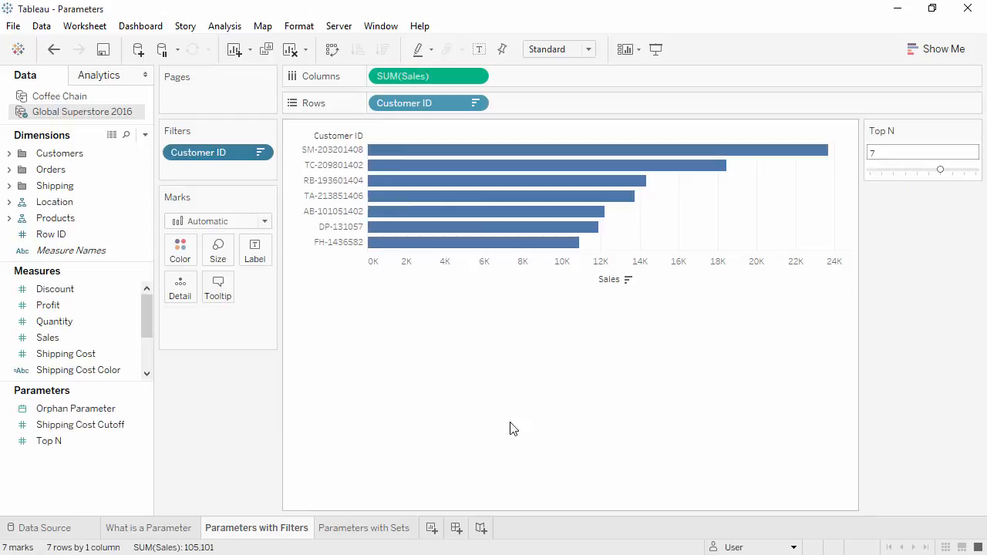
- On the Parameters with Sets sheet, start a new set from the Product dimension and name it Top Products
left_click(395, 529)
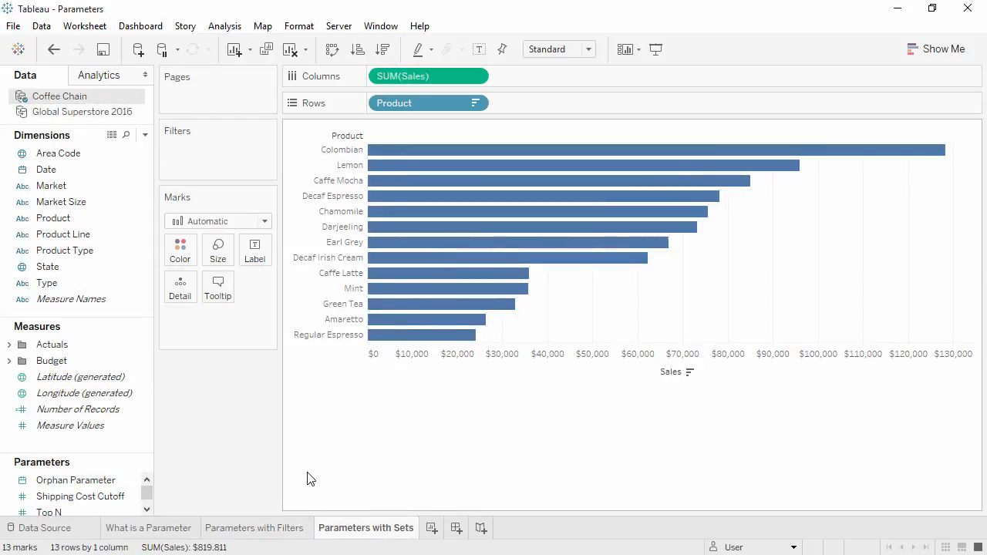
left_click_drag(103, 454, 99, 373)
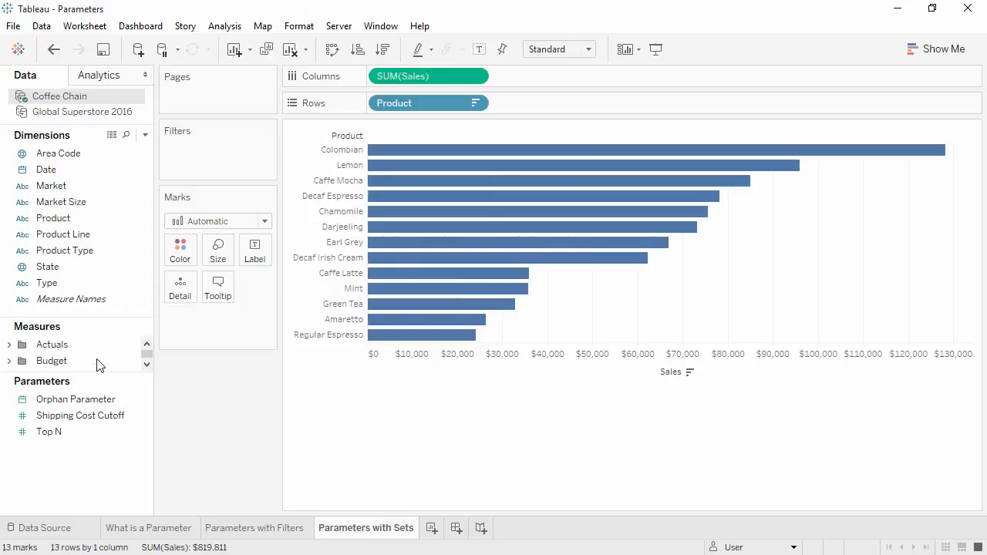
right_click(68, 221)
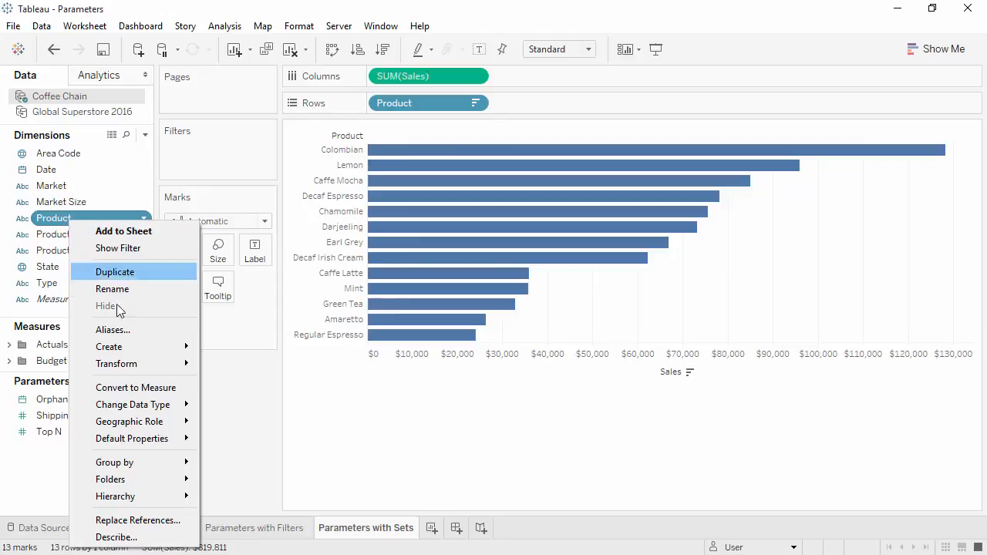
mouse_move(129, 347)
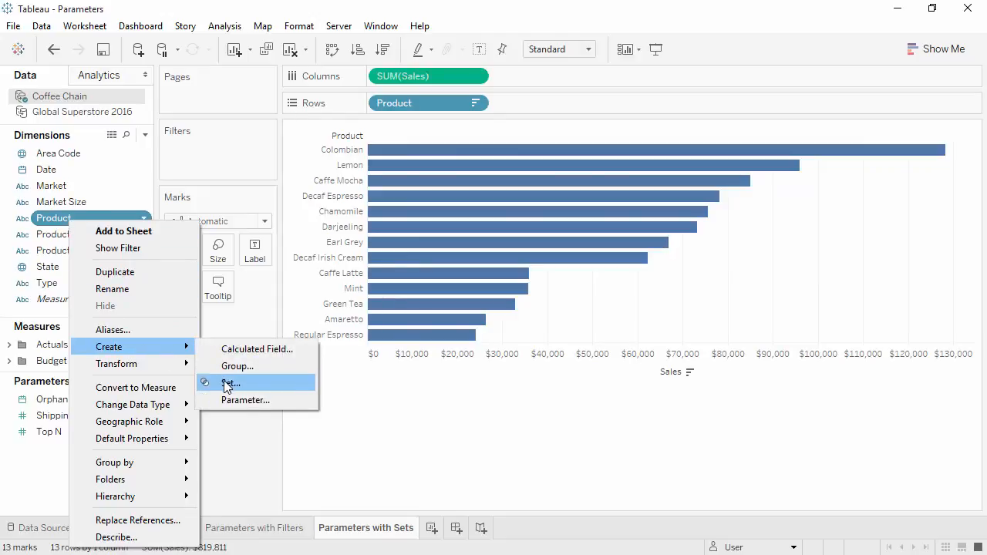
left_click(229, 384)
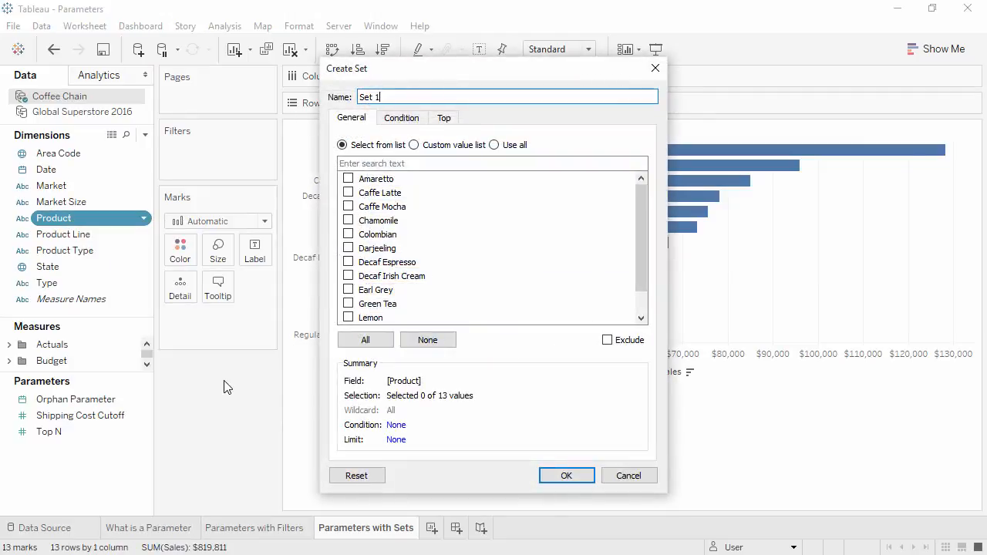
left_click_drag(384, 97, 351, 89)
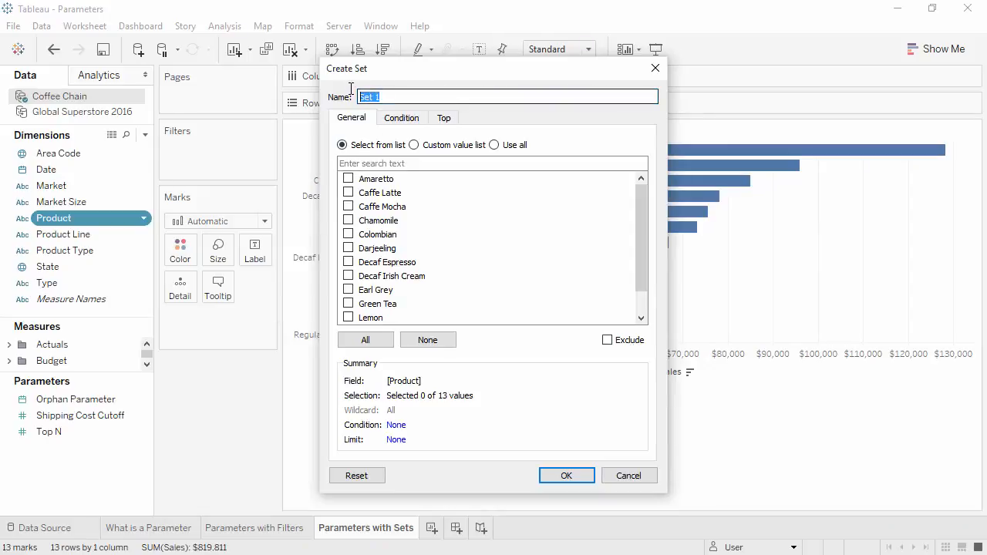
type("Top Products")
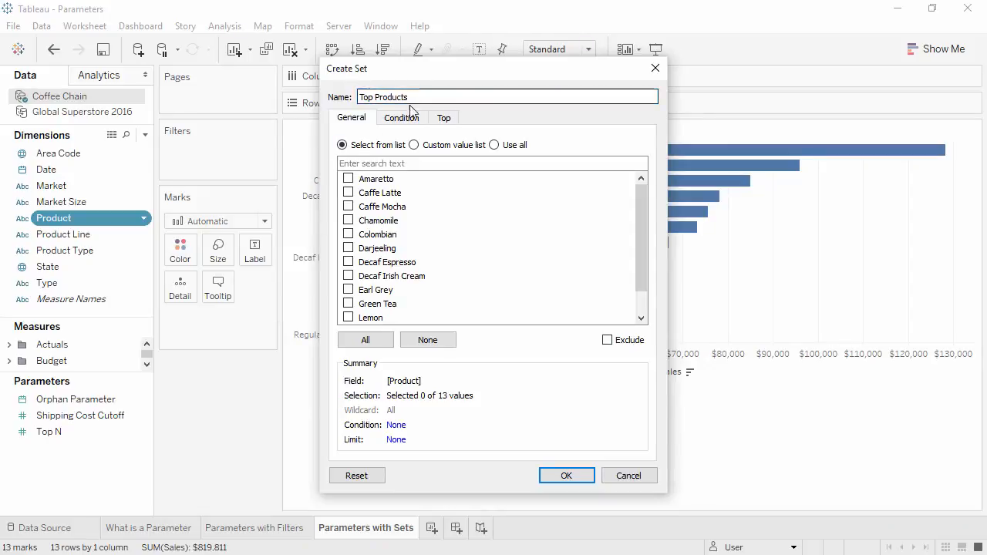
- Limit the Top Products set by field to the Top N parameter by sum of Sales and create it
left_click(442, 121)
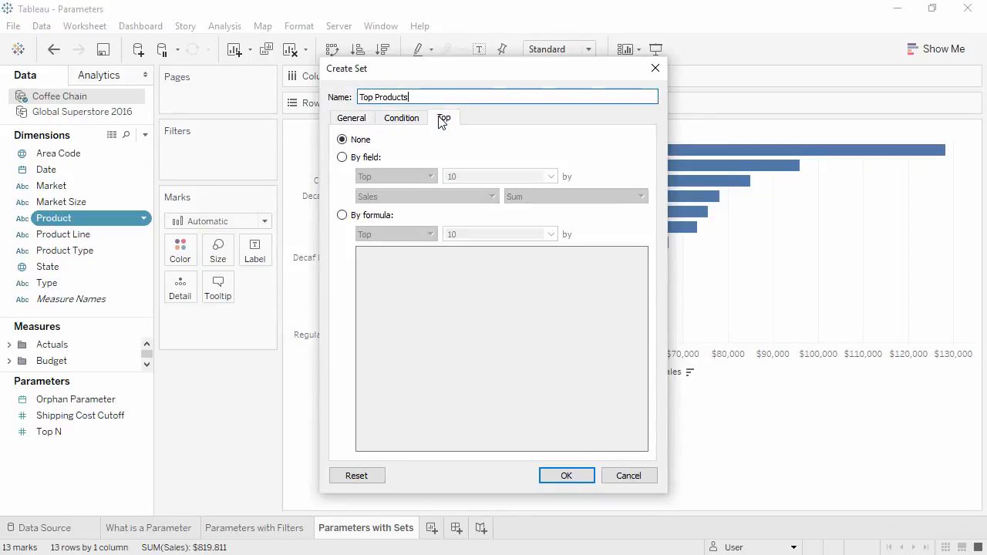
left_click(367, 159)
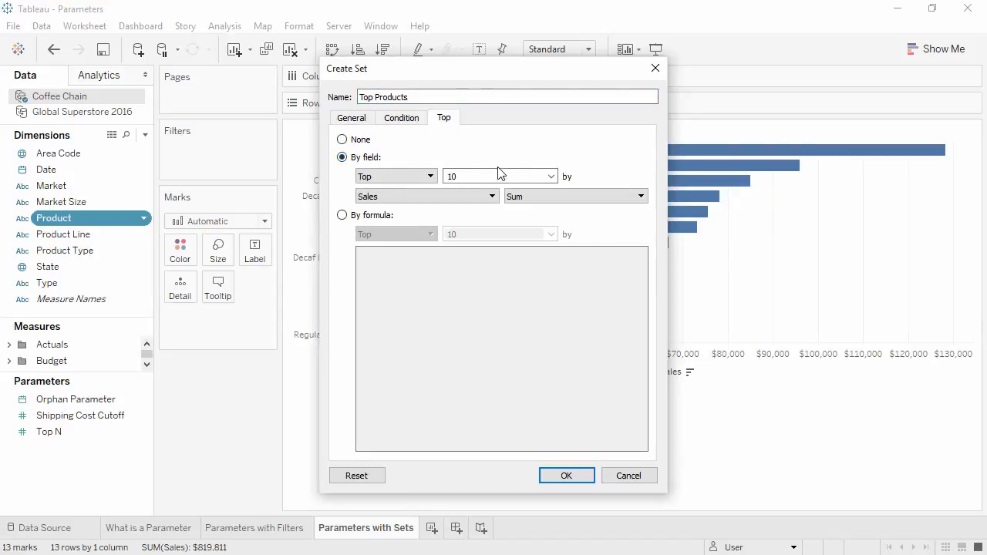
left_click(551, 176)
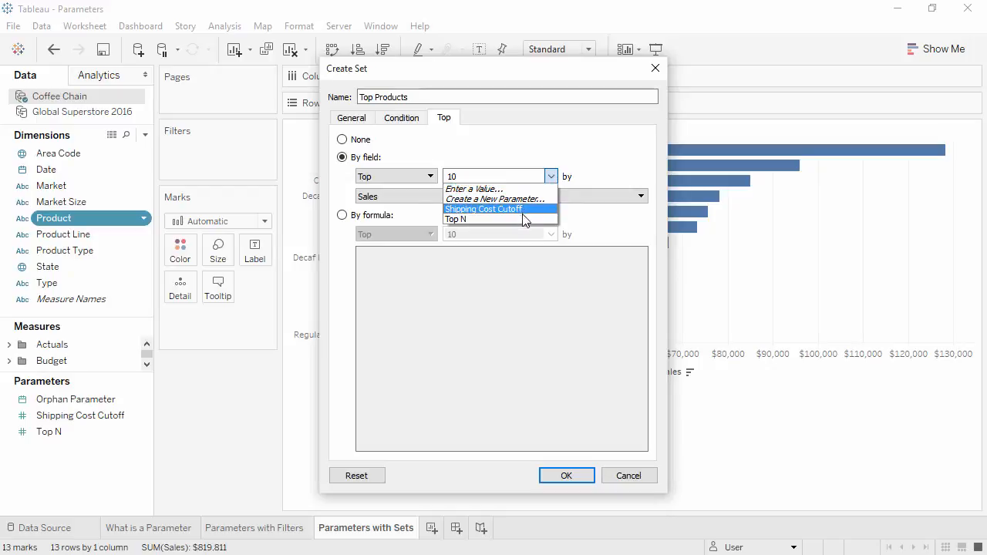
left_click(494, 219)
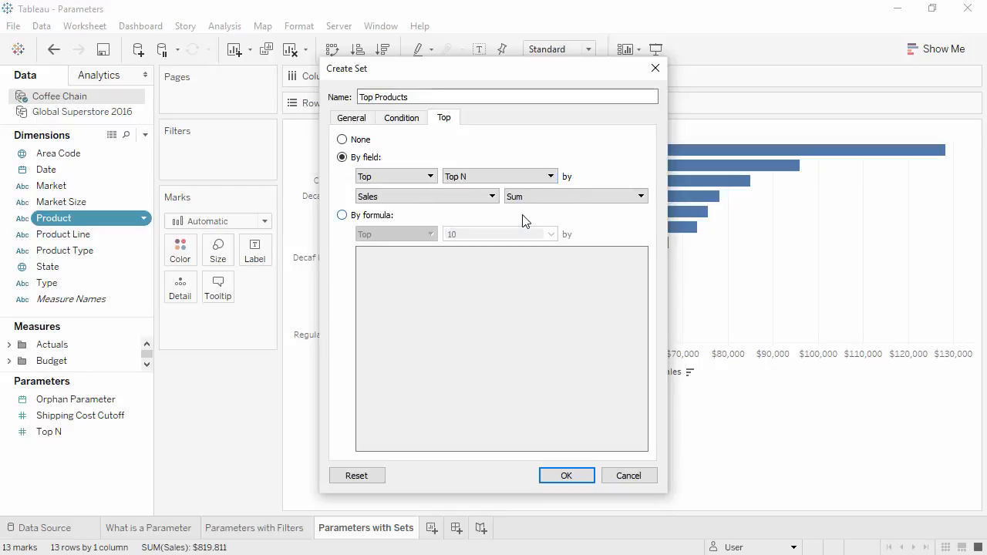
left_click(549, 475)
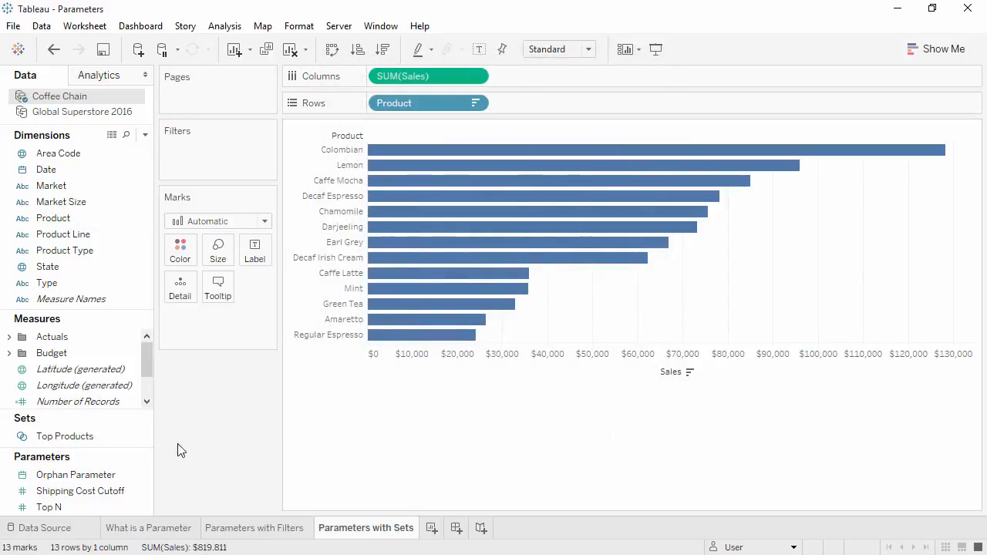
- Color the product sales bars by membership in the Top Products set
left_click(82, 438)
left_click_drag(82, 437, 180, 251)
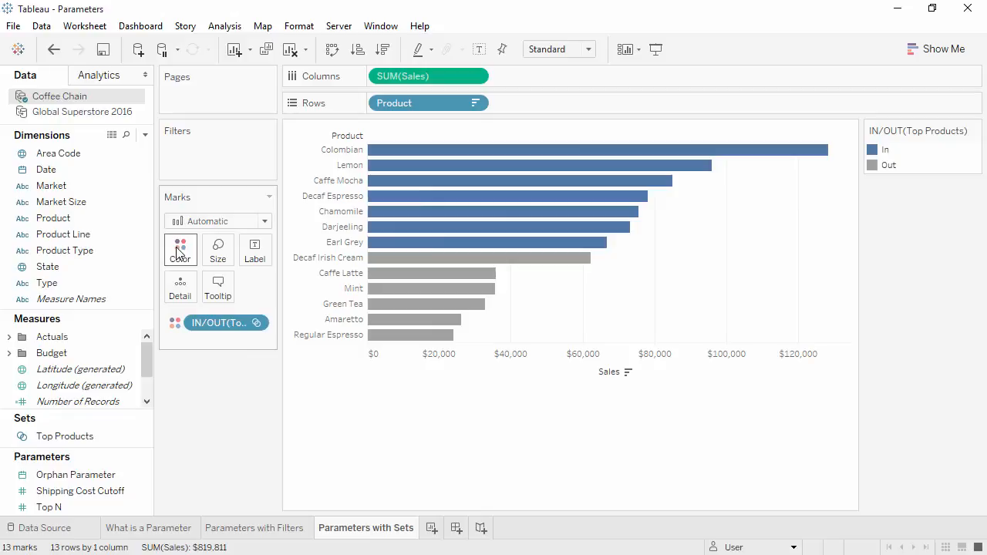
- Show the Top N parameter control on the Parameters with Sets sheet and set Top N to 5
left_click(59, 507)
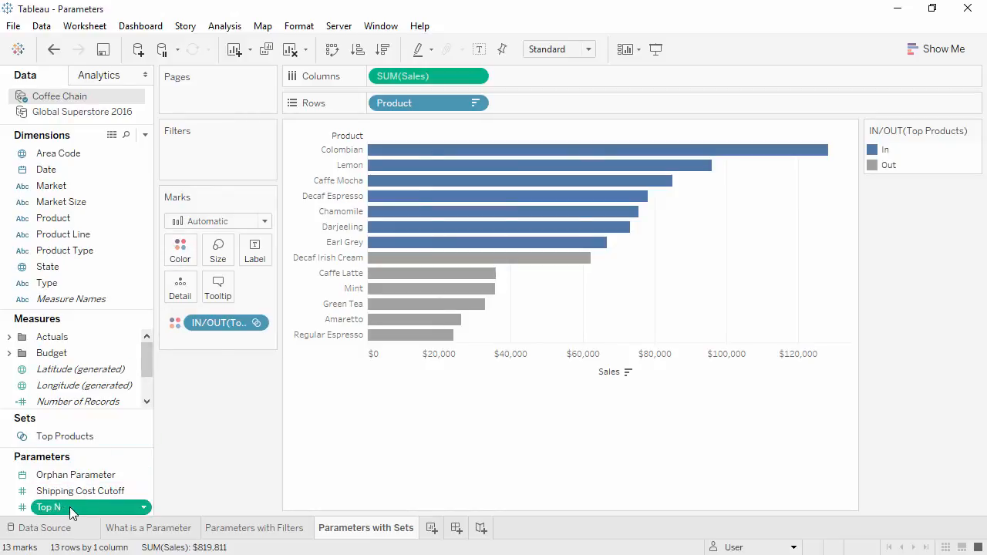
right_click(72, 507)
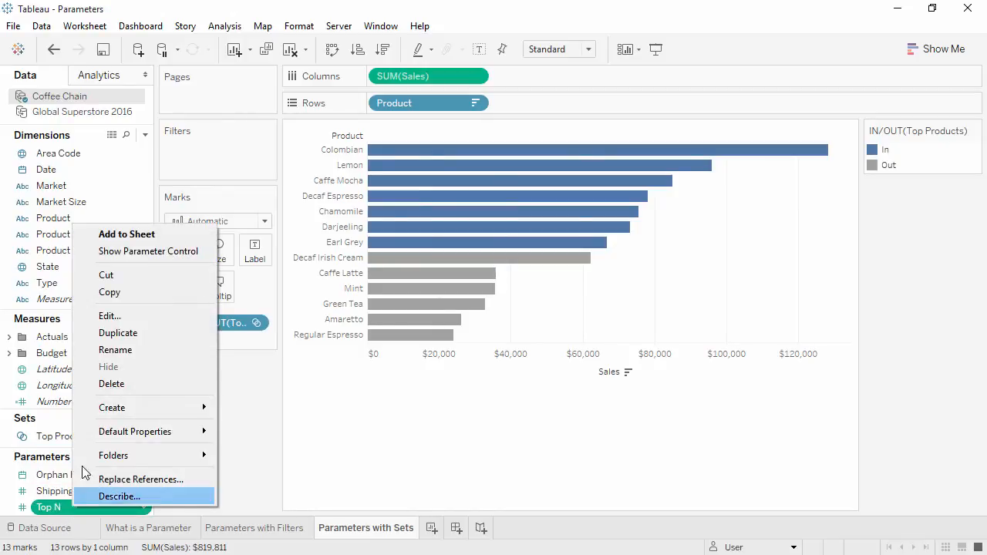
left_click(135, 251)
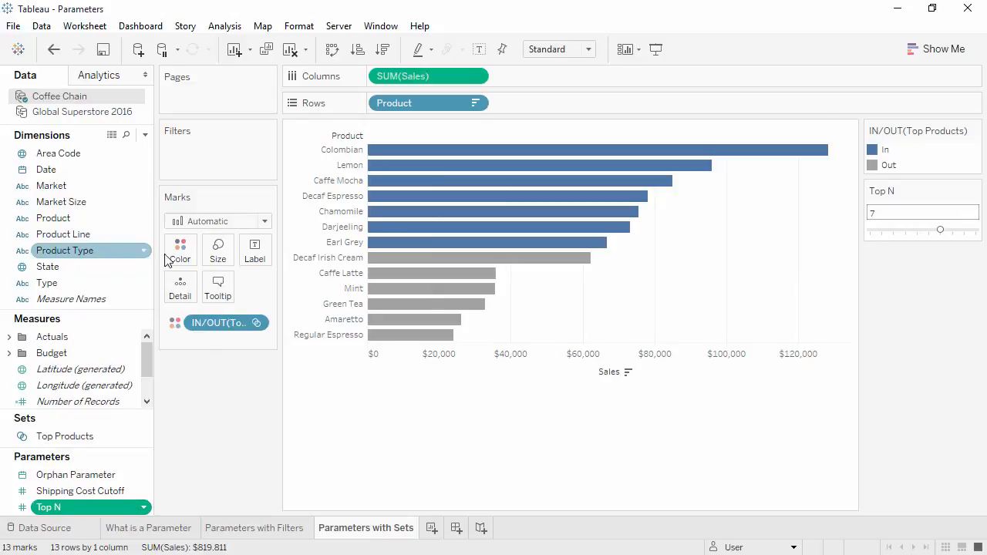
left_click_drag(920, 236, 919, 235)
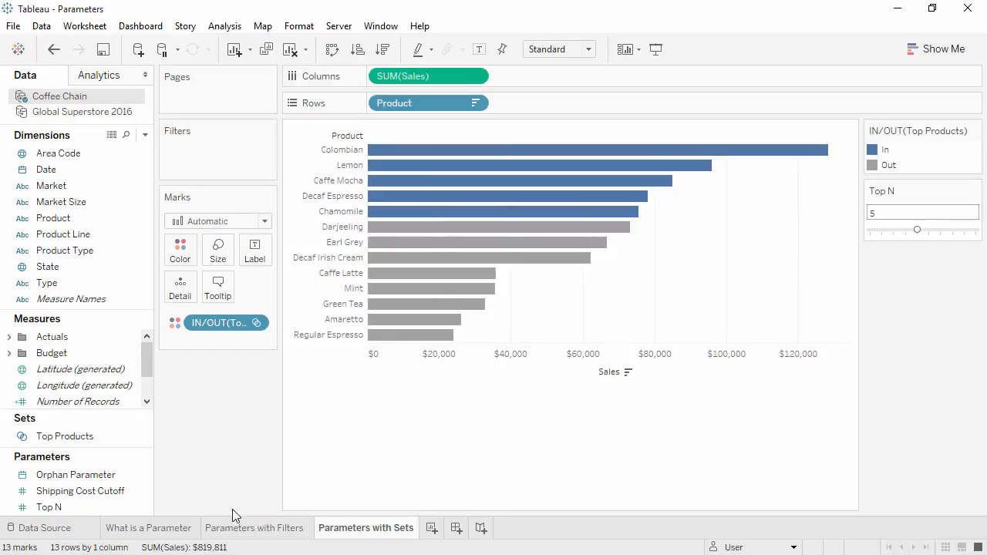
- On the What is a Parameter sheet, edit the Shipping Cost Color calculation so its THEN clause starts on a new line, and save it
left_click(184, 528)
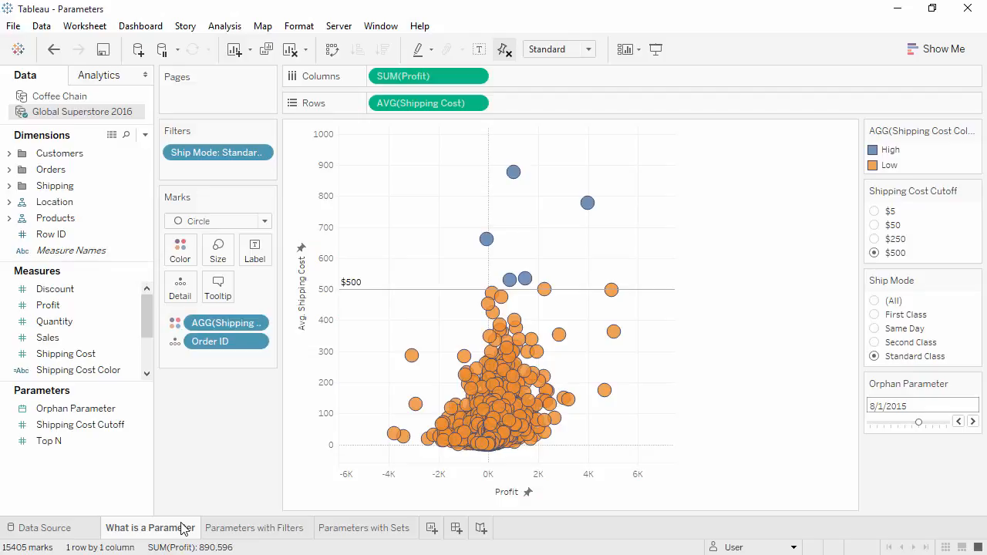
right_click(92, 376)
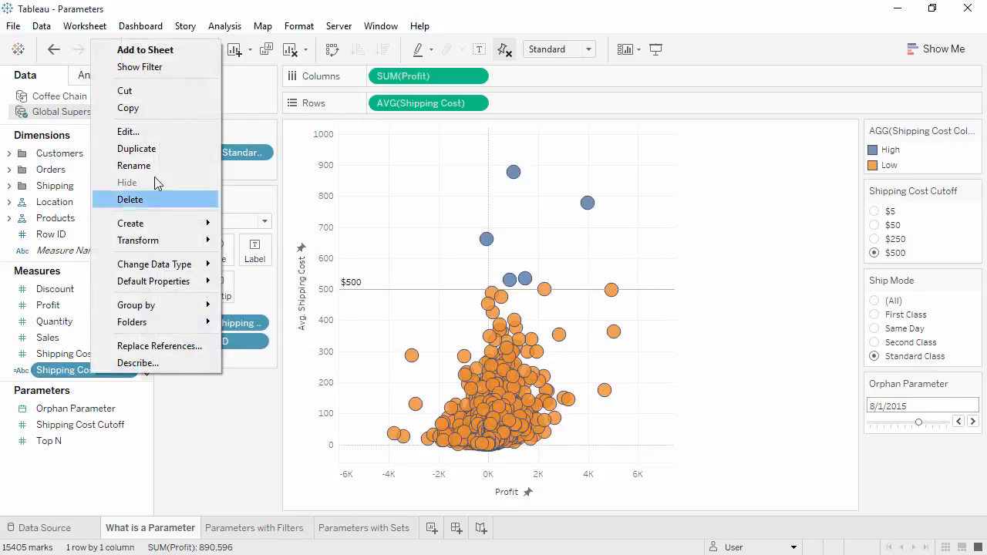
left_click(160, 137)
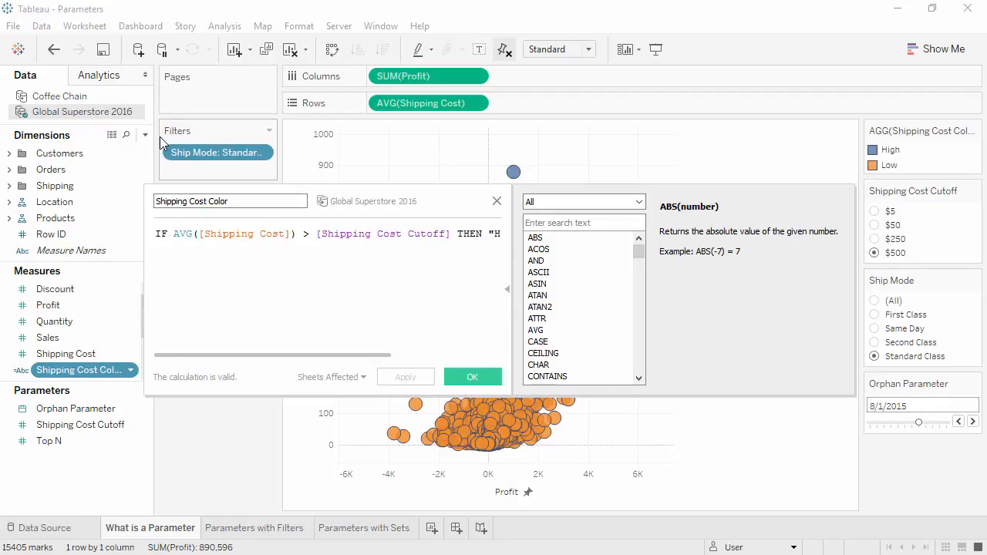
left_click(459, 234)
key("Return")
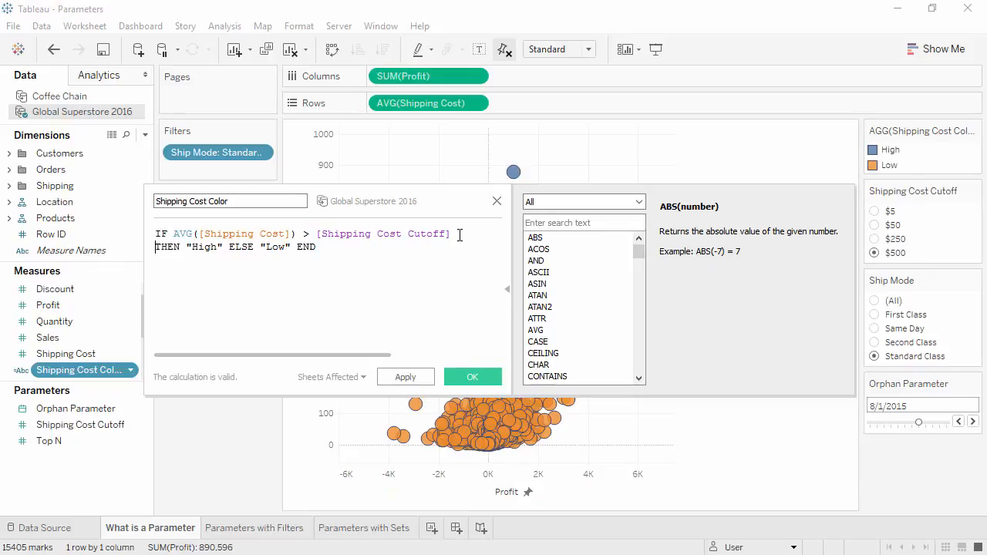
left_click(454, 374)
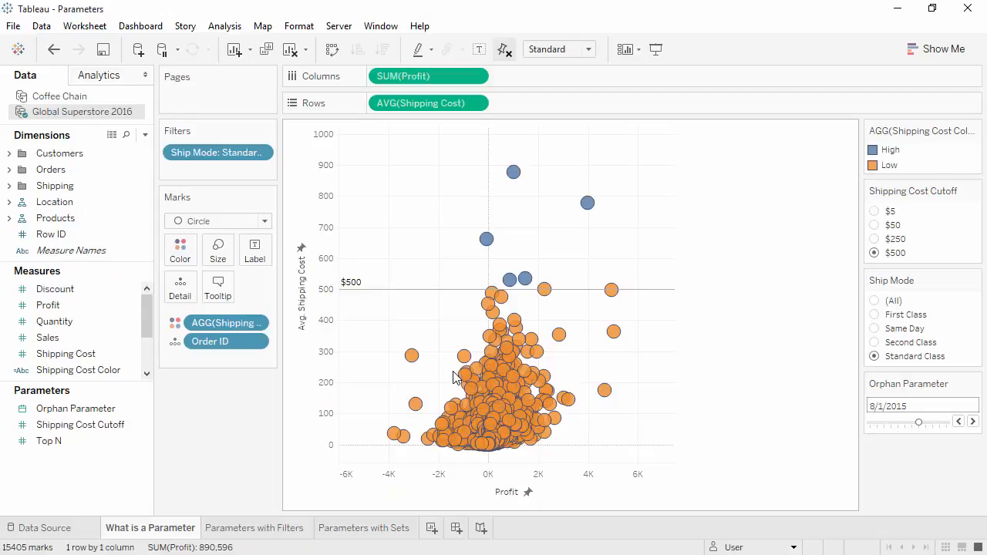
- Try the scatter plot with Shipping Cost Cutoff at $50 and settle on $250
left_click(874, 225)
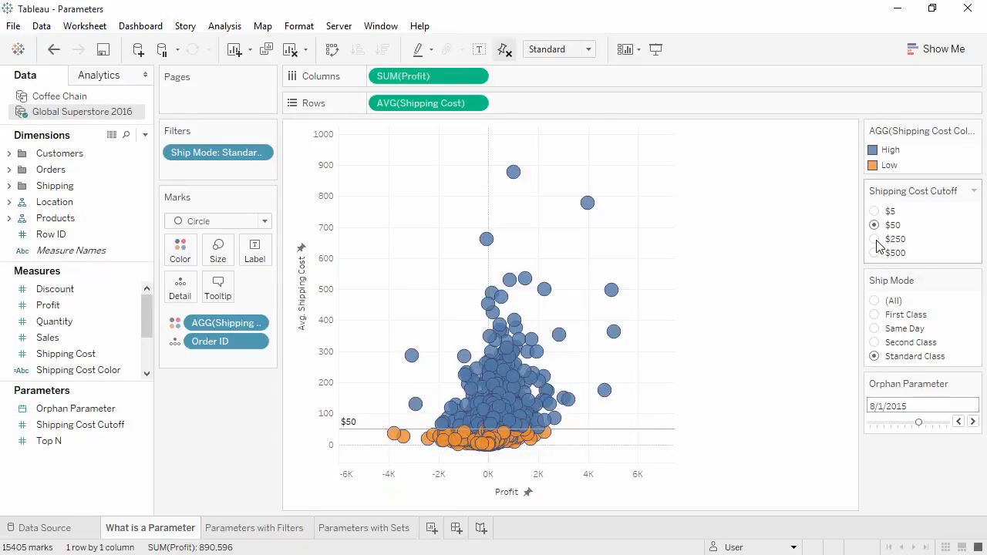
left_click(877, 241)
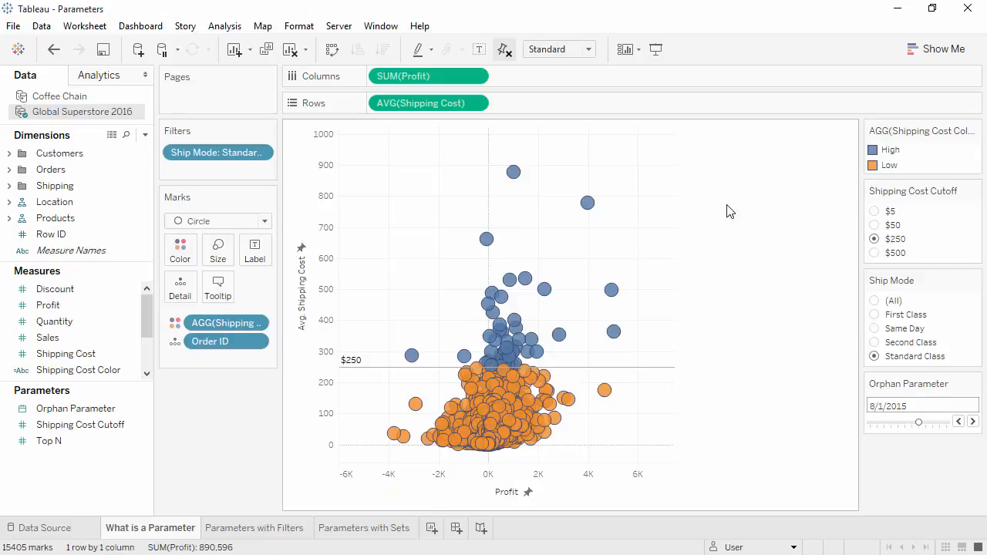
- Add an entire-table reference line on average Shipping Cost, using the Shipping Cost Cutoff parameter as its value and Value as its label
left_click(116, 75)
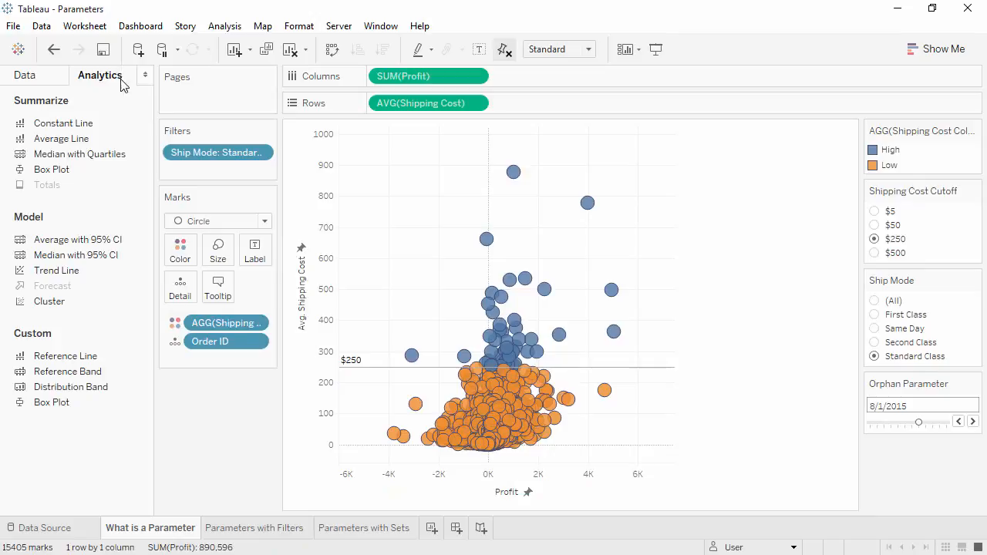
left_click_drag(113, 353, 430, 228)
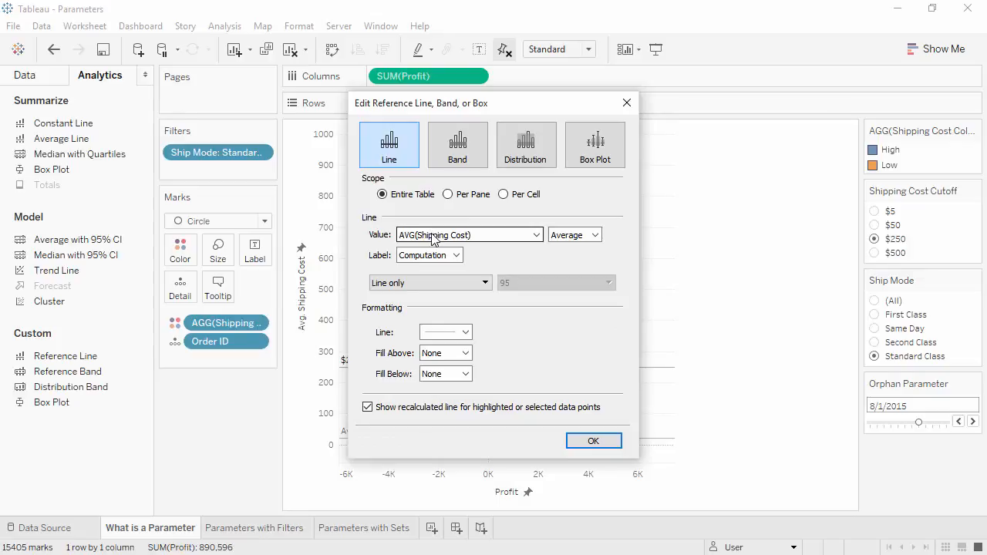
left_click(432, 240)
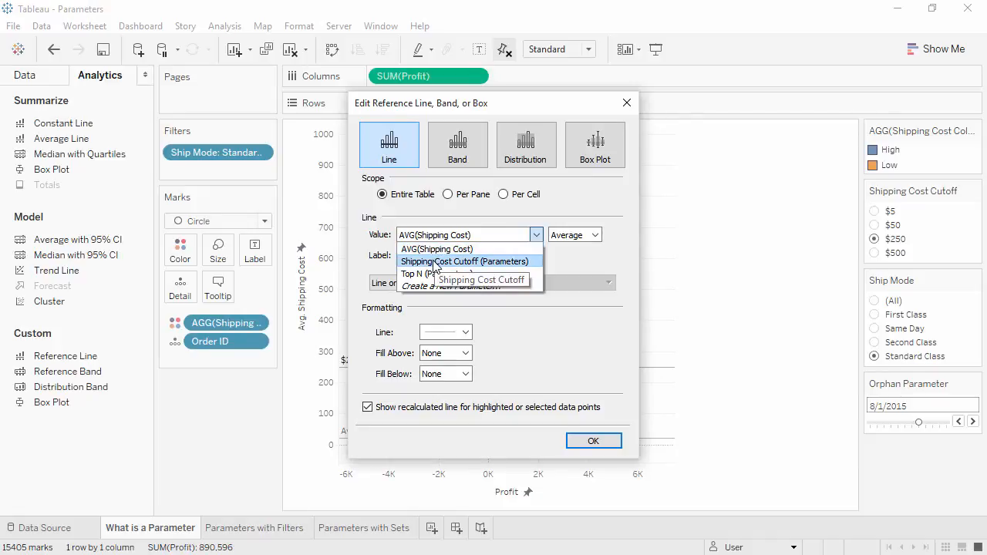
left_click(433, 263)
left_click(432, 260)
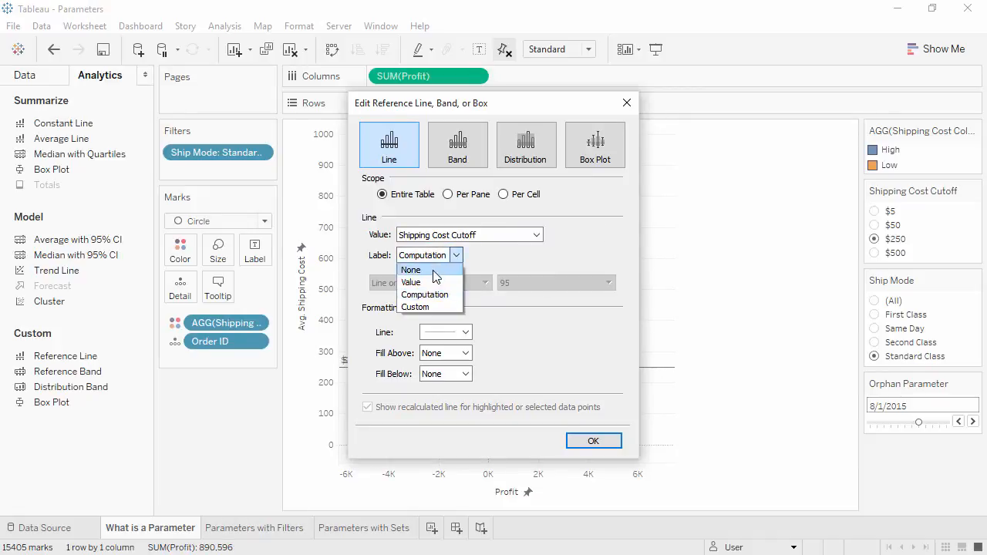
left_click(432, 282)
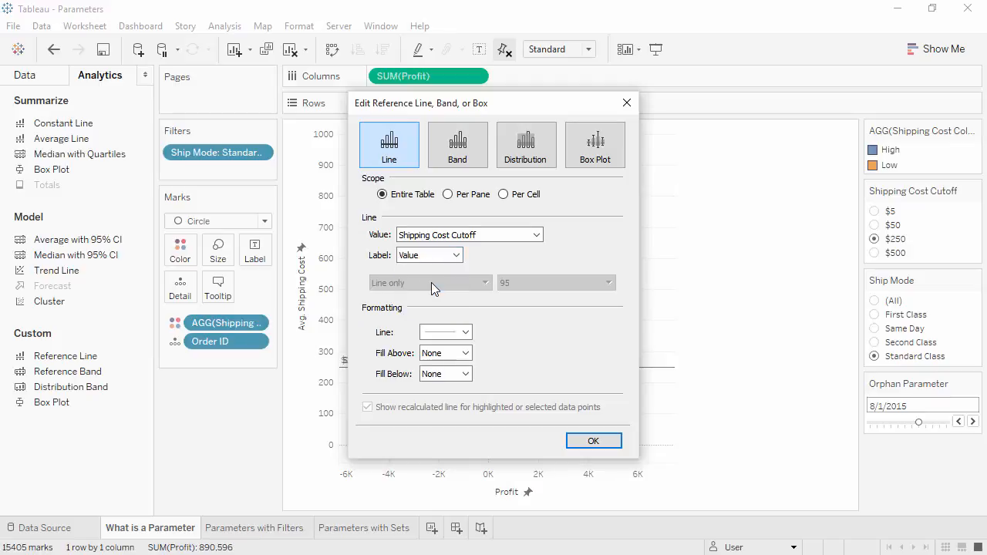
left_click(591, 440)
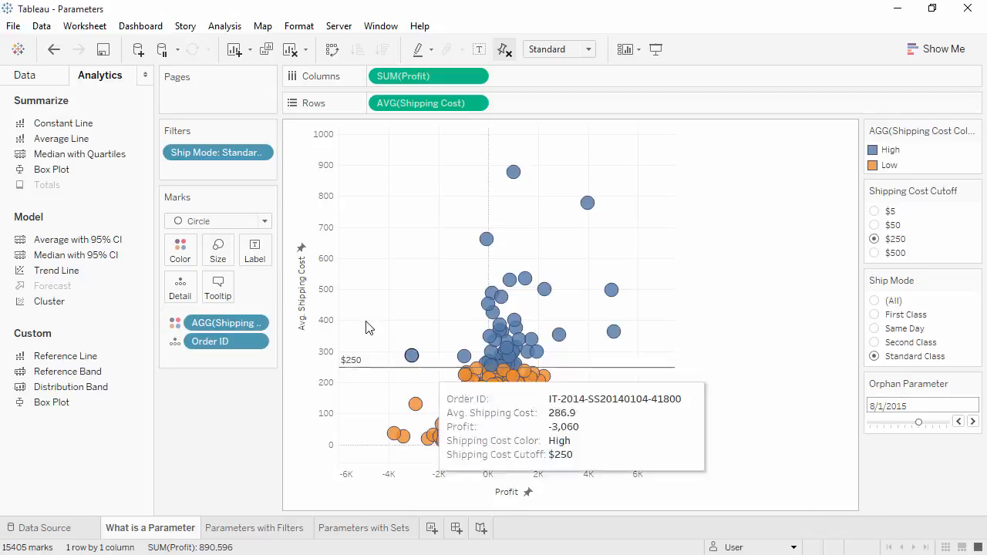
- Start creating a new parameter from the data pane and set its data type to Date
left_click(47, 81)
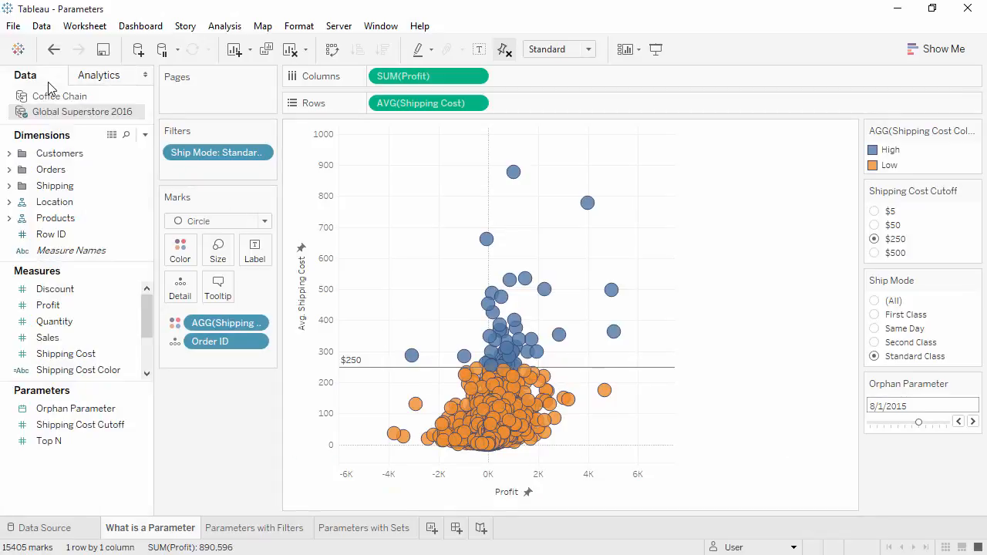
right_click(67, 477)
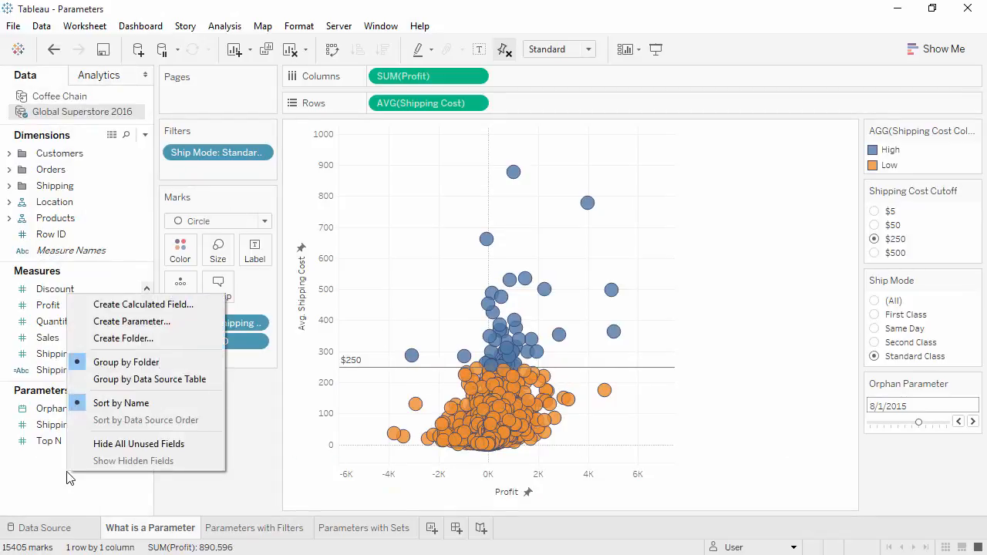
left_click(148, 322)
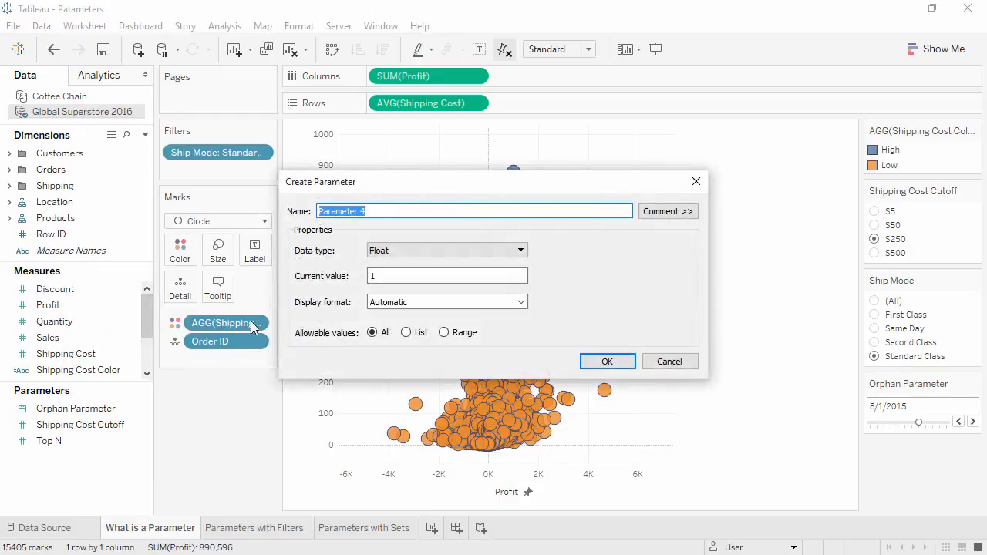
left_click(410, 253)
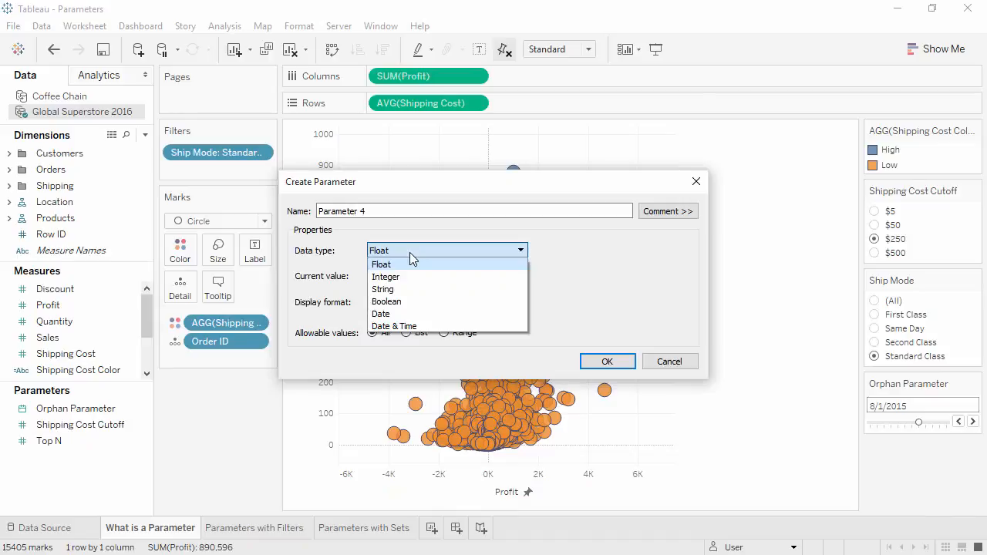
left_click(409, 314)
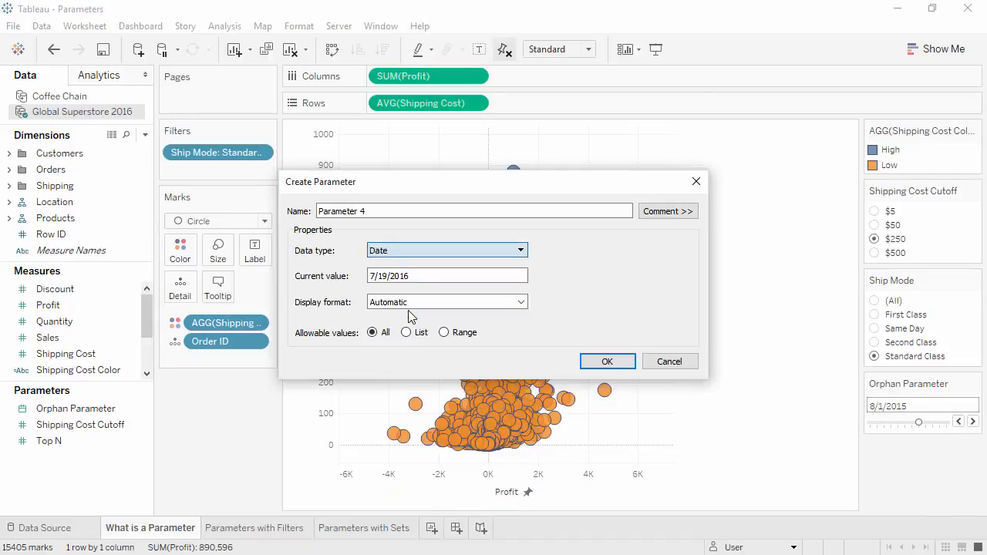